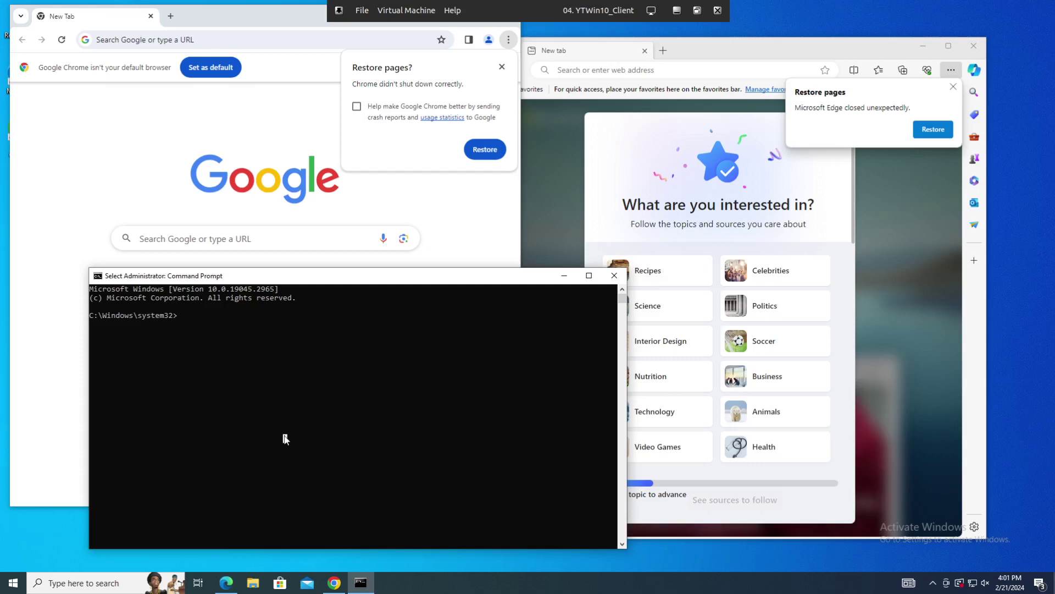
{"action": "type", "text": "ta"}
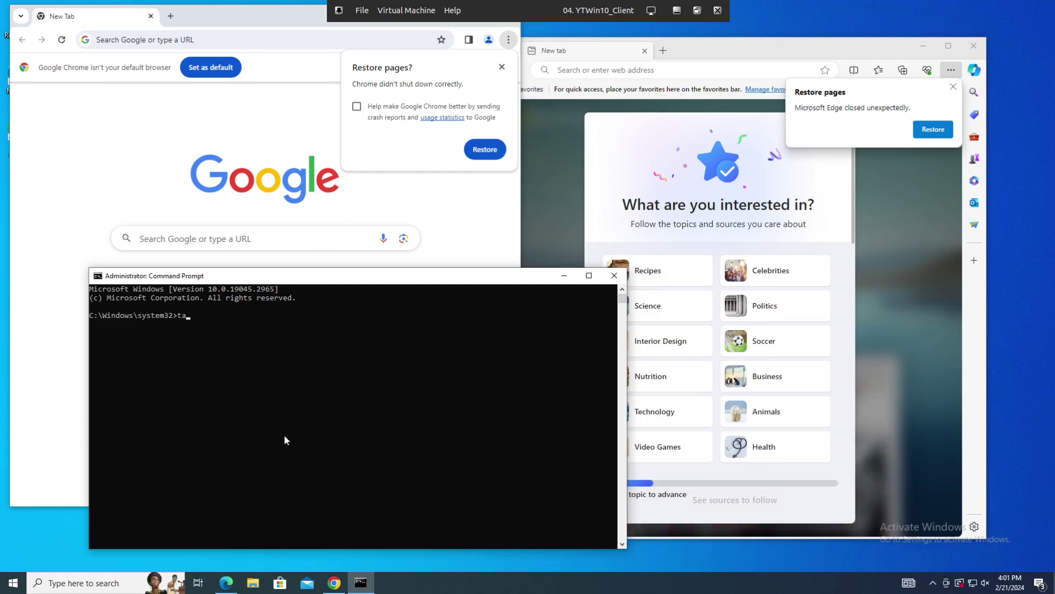
{"action": "type", "text": "sklist /s"}
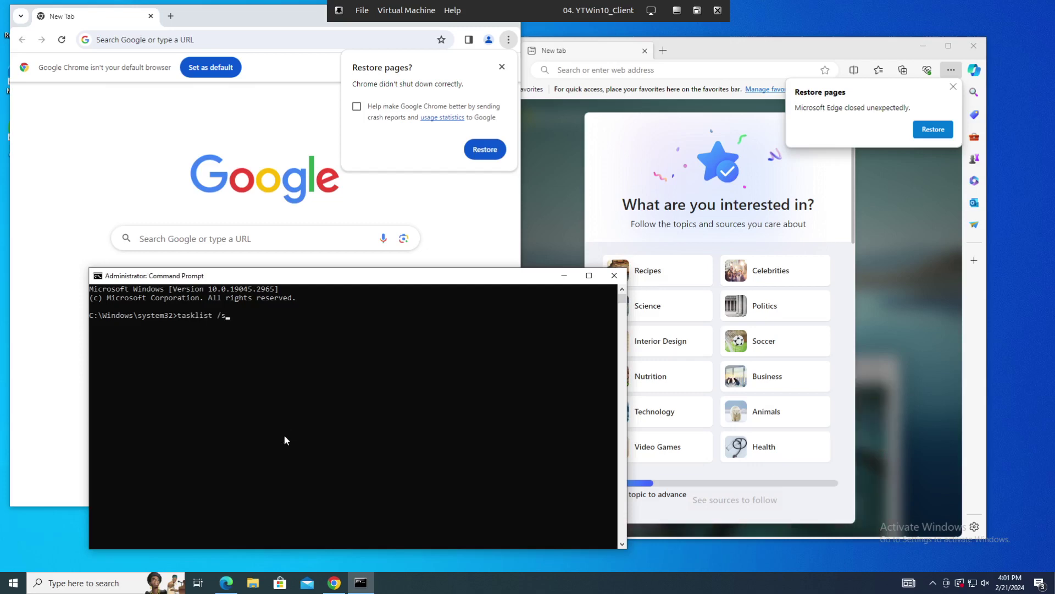
{"action": "type", "text": "vc"}
Run tasklist /svc and highlight the msedge.exe and chrome.exe rows in its output.
{"action": "key", "text": "Return"}
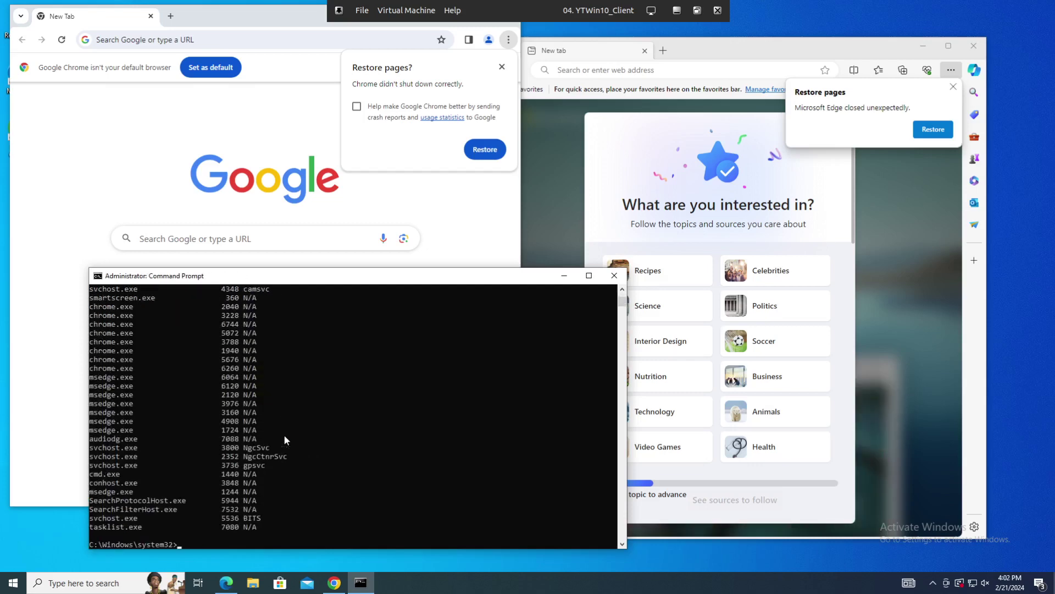
{"action": "left_click_drag", "start_coordinate": [90, 403], "coordinate": [115, 404]}
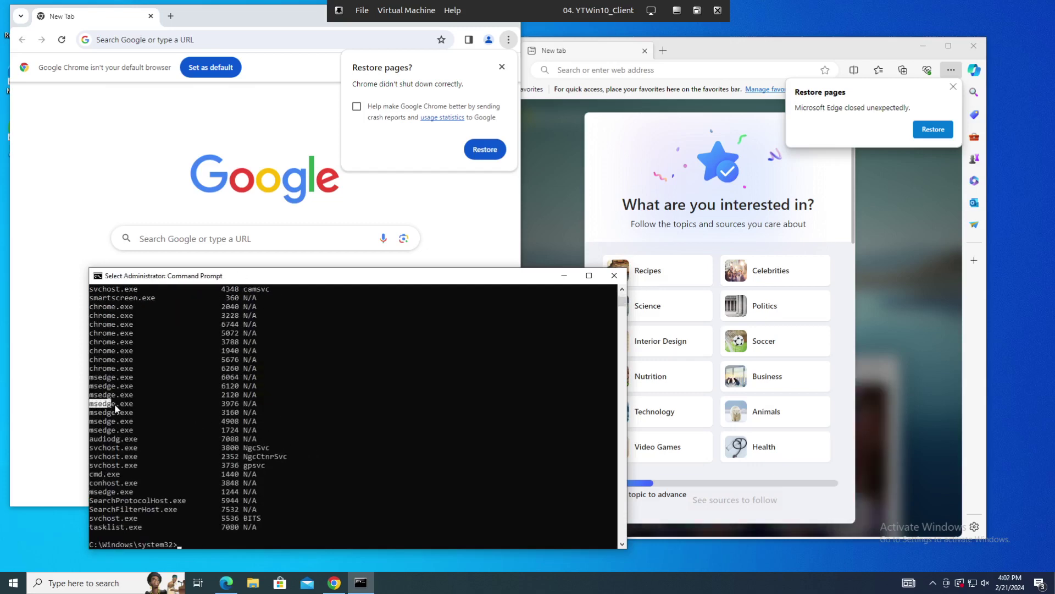
{"action": "scroll", "coordinate": [145, 420], "scroll_direction": "up", "scroll_amount": 5}
{"action": "scroll", "coordinate": [144, 419], "scroll_direction": "up", "scroll_amount": 5}
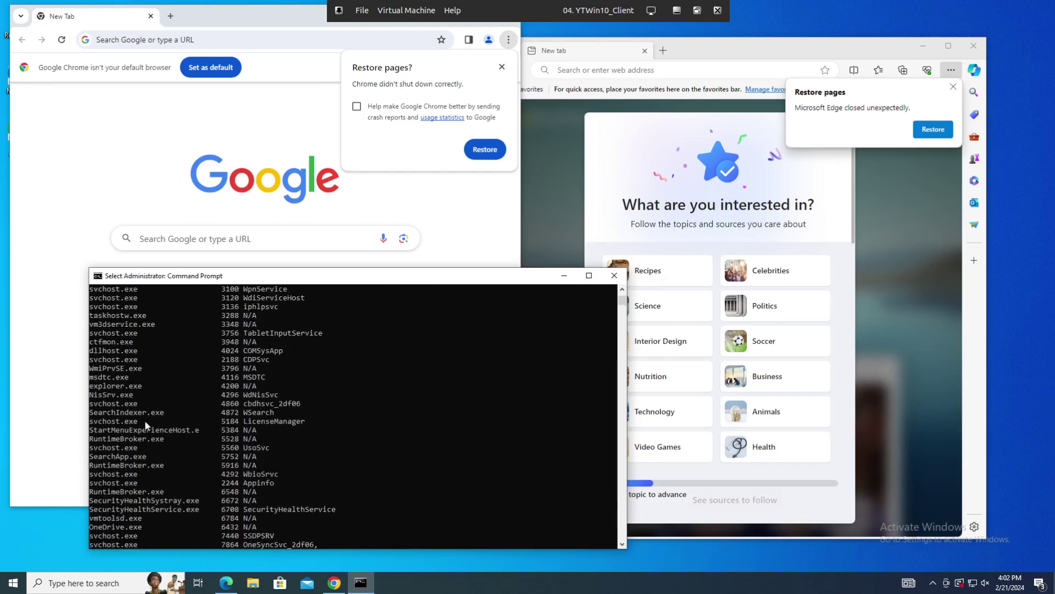
{"action": "scroll", "coordinate": [144, 420], "scroll_direction": "up", "scroll_amount": 5}
{"action": "scroll", "coordinate": [144, 420], "scroll_direction": "up", "scroll_amount": 5}
{"action": "scroll", "coordinate": [144, 420], "scroll_direction": "up", "scroll_amount": 5}
{"action": "scroll", "coordinate": [144, 420], "scroll_direction": "down", "scroll_amount": 10}
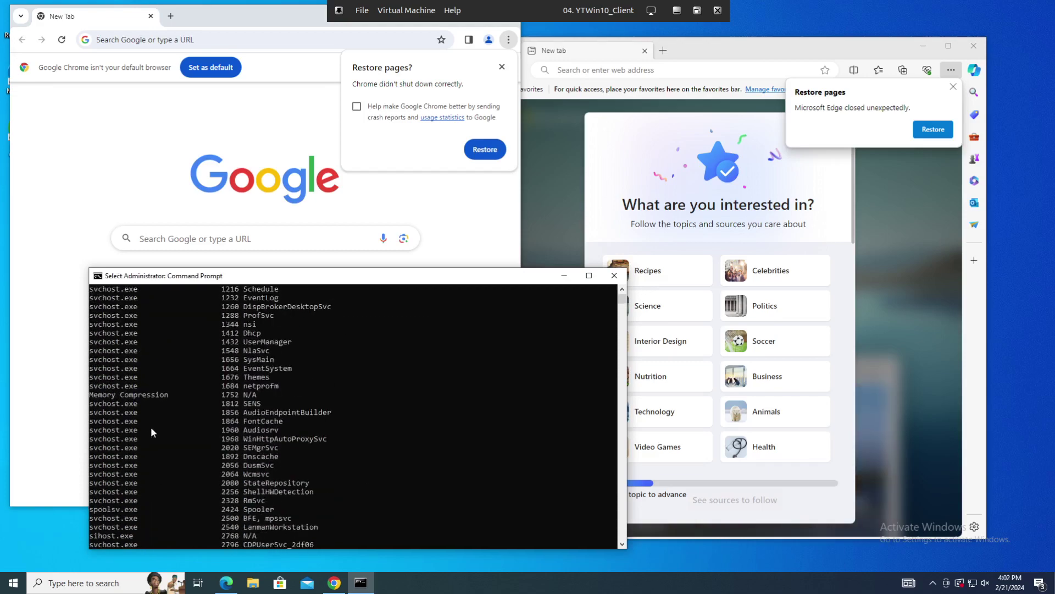
{"action": "scroll", "coordinate": [151, 427], "scroll_direction": "down", "scroll_amount": 10}
{"action": "scroll", "coordinate": [150, 428], "scroll_direction": "up", "scroll_amount": 2}
{"action": "scroll", "coordinate": [150, 428], "scroll_direction": "up", "scroll_amount": 3}
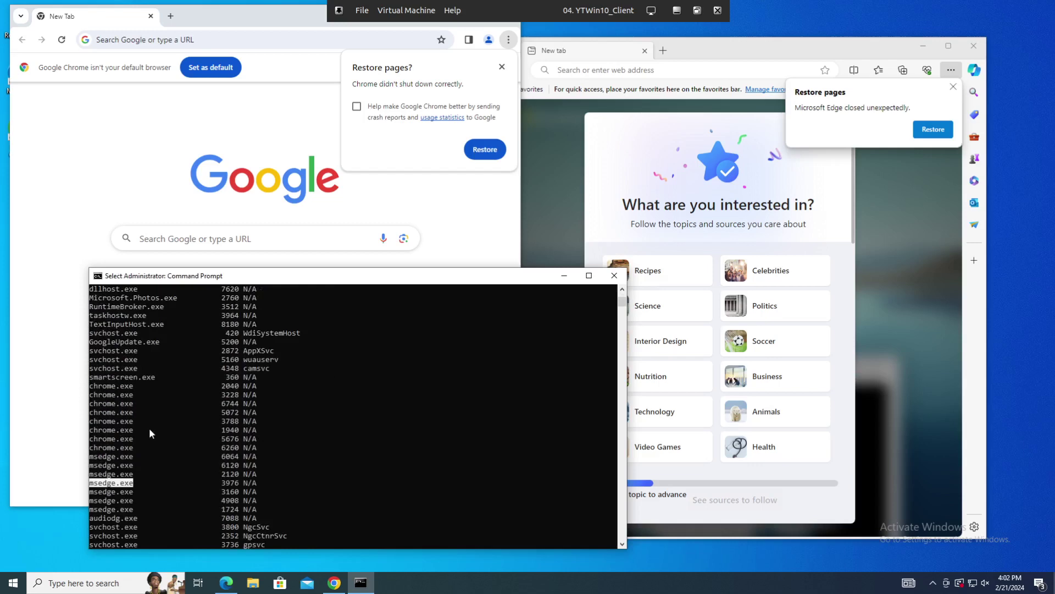
{"action": "left_click_drag", "start_coordinate": [97, 405], "coordinate": [105, 408]}
{"action": "key", "text": "ctrl+c"}
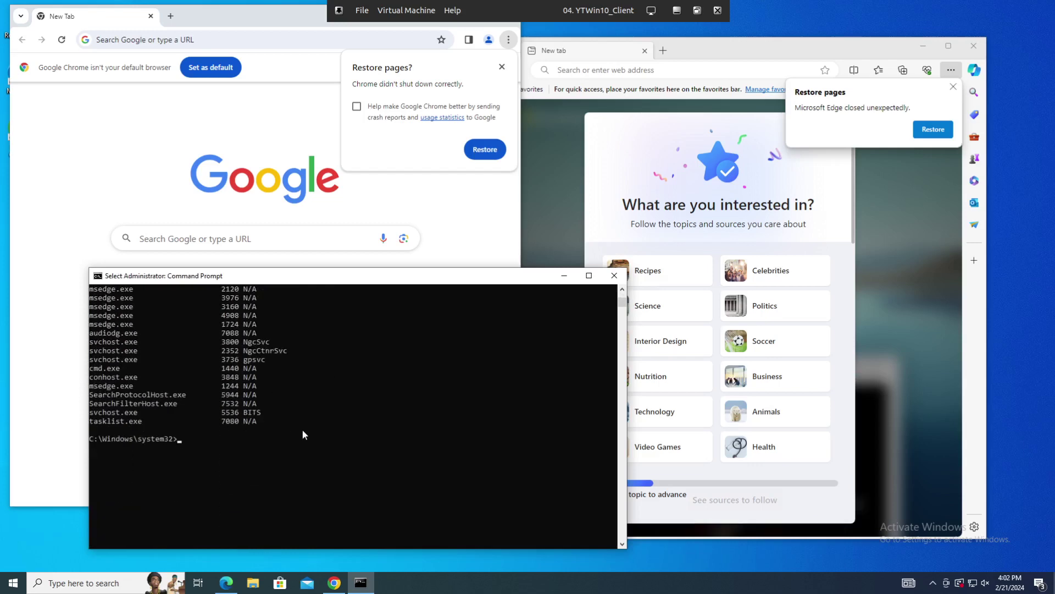
{"action": "type", "text": "taskkill "}
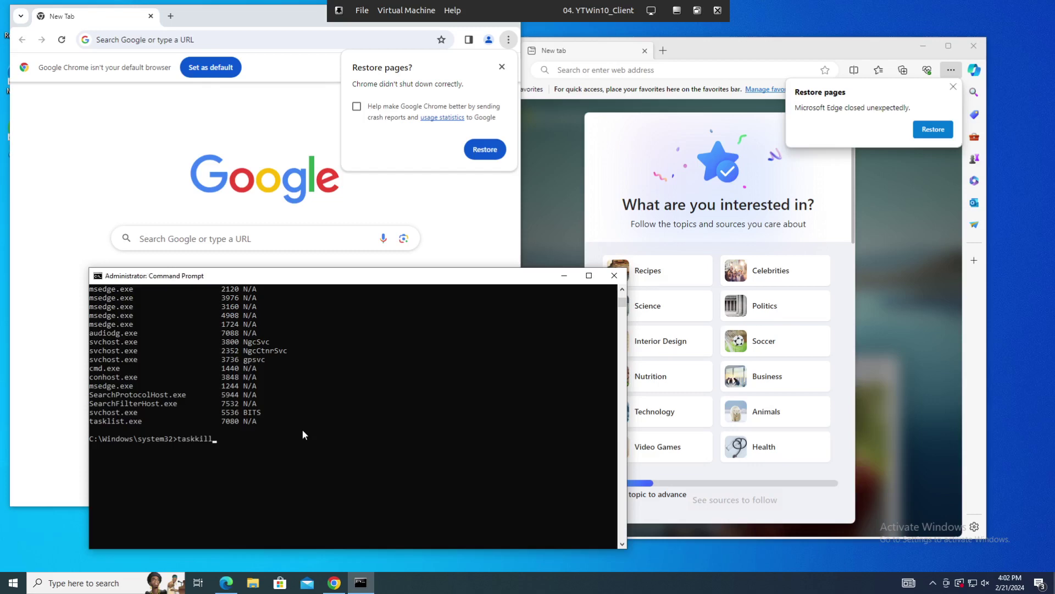
{"action": "type", "text": "/IM c"}
{"action": "type", "text": "hrome.exe /F"}
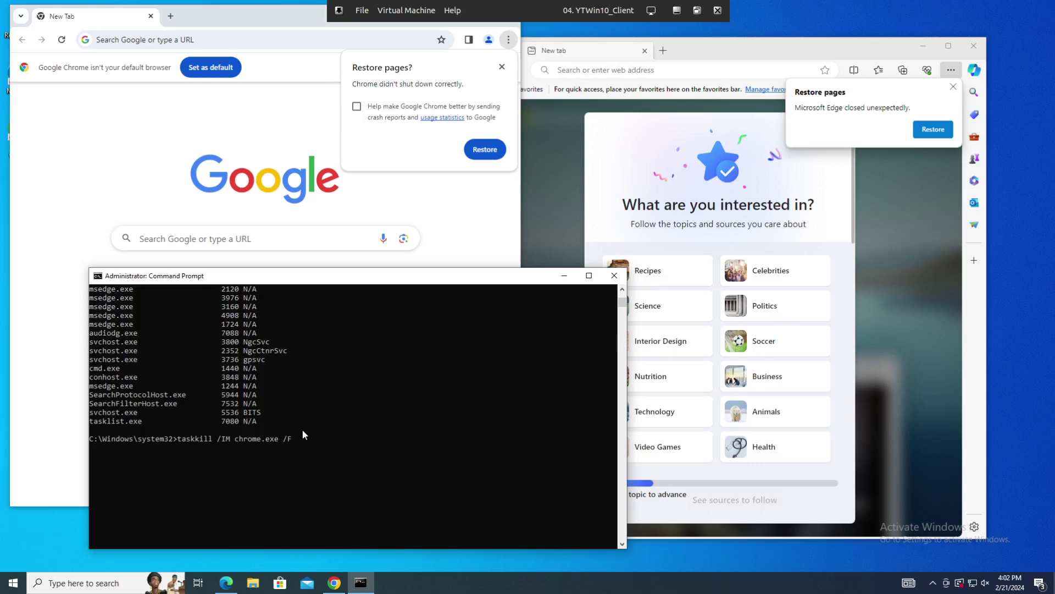
Run taskkill /IM chrome.exe /F, then rerun it with msedge.exe instead.
{"action": "key", "text": "Return"}
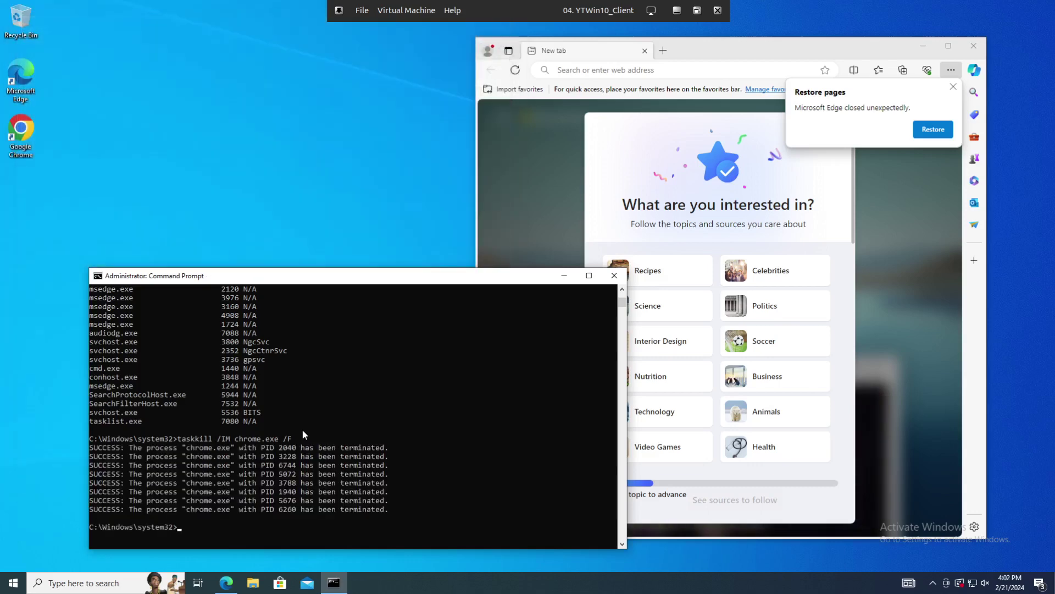
{"action": "key", "text": "Up"}
{"action": "key", "text": "Left"}
{"action": "key", "text": "Left"}
{"action": "key", "text": "Left"}
{"action": "key", "text": "BackSpace"}
{"action": "key", "text": "BackSpace"}
{"action": "key", "text": "BackSpace"}
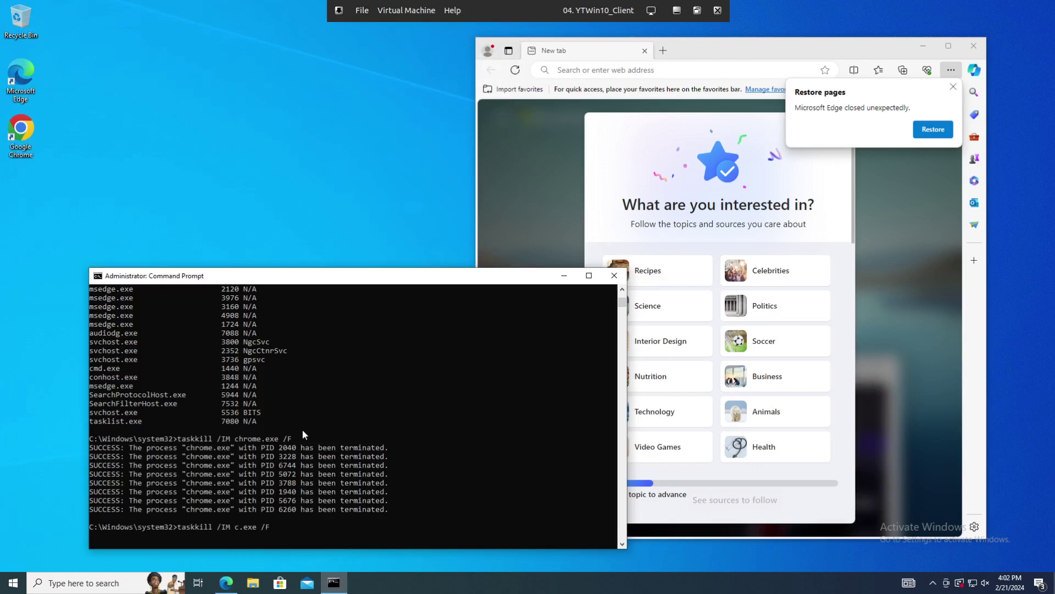
{"action": "type", "text": "msed"}
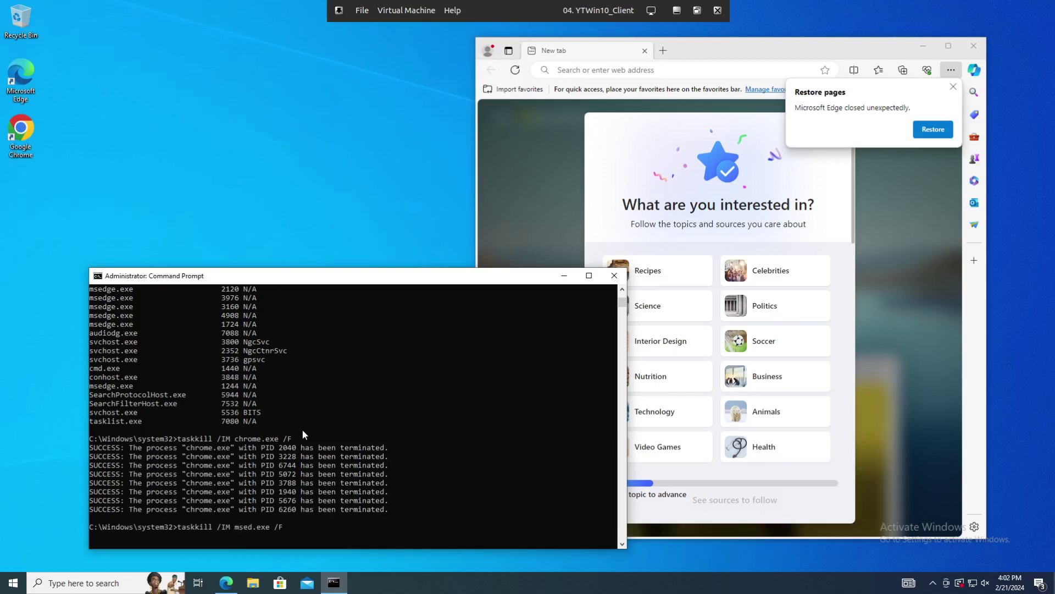
{"action": "type", "text": "ge"}
{"action": "key", "text": "Return"}
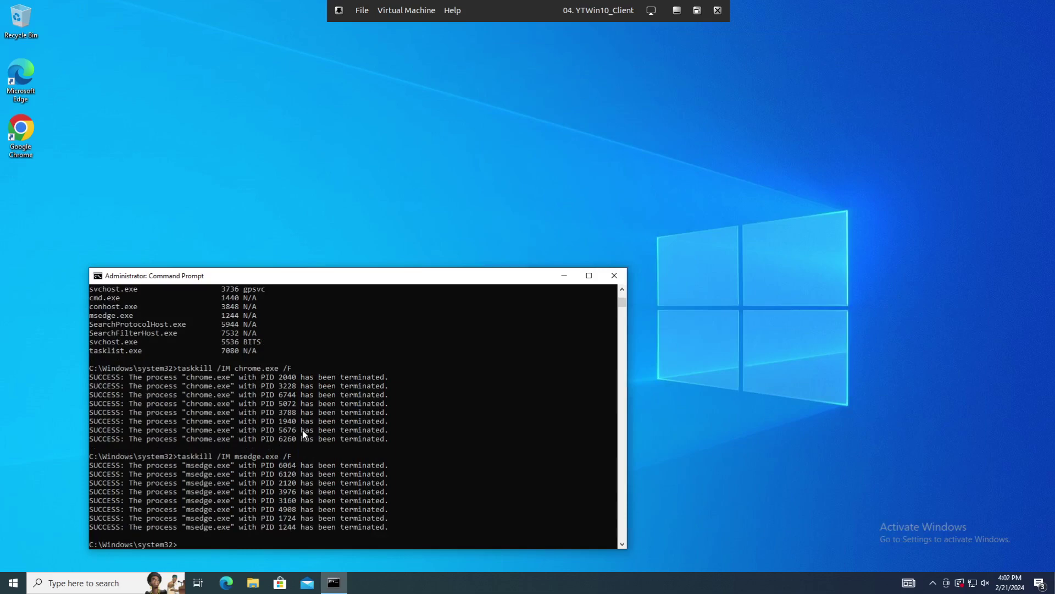